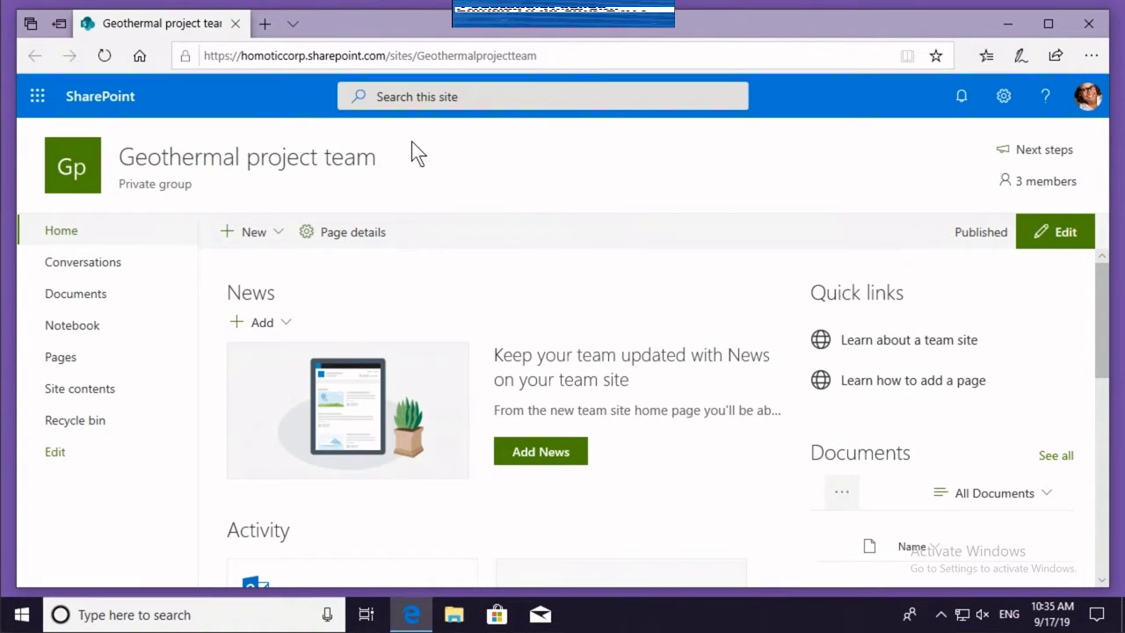
Step: Change the site logo to the House image from the Desktop in the site information and save it
mouse_move(221, 170)
left_click(1005, 98)
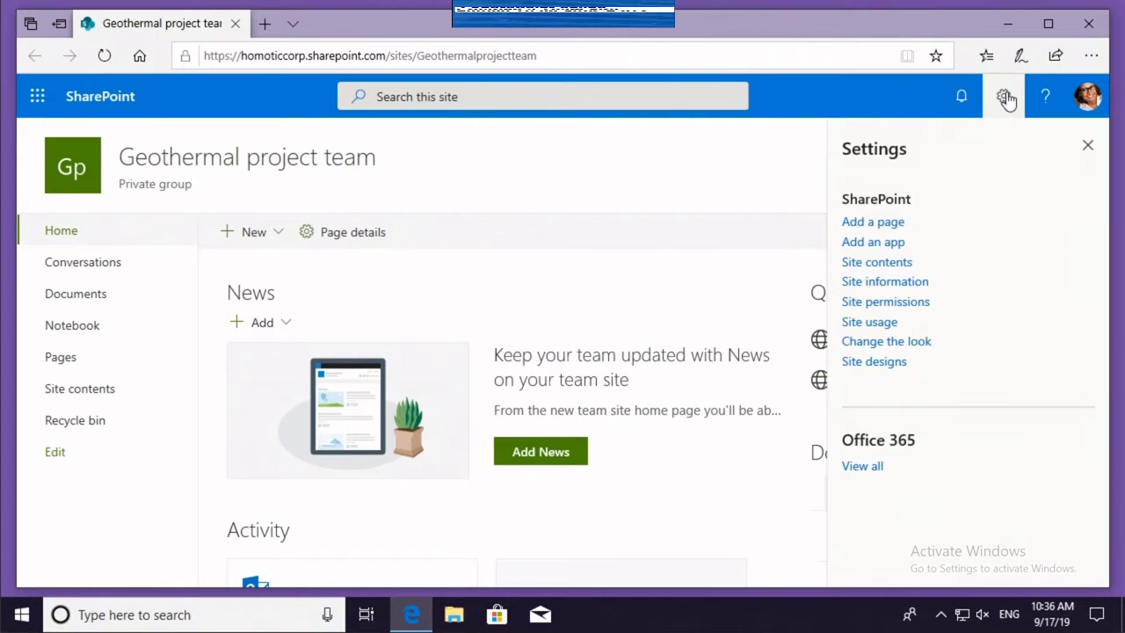
left_click(906, 283)
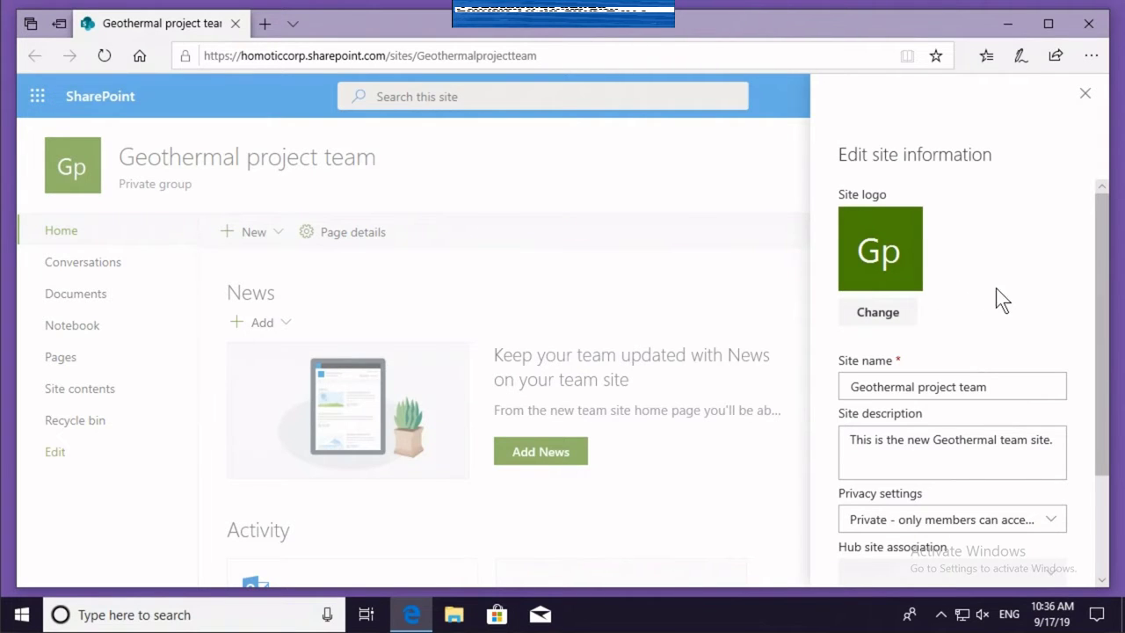
left_click(887, 315)
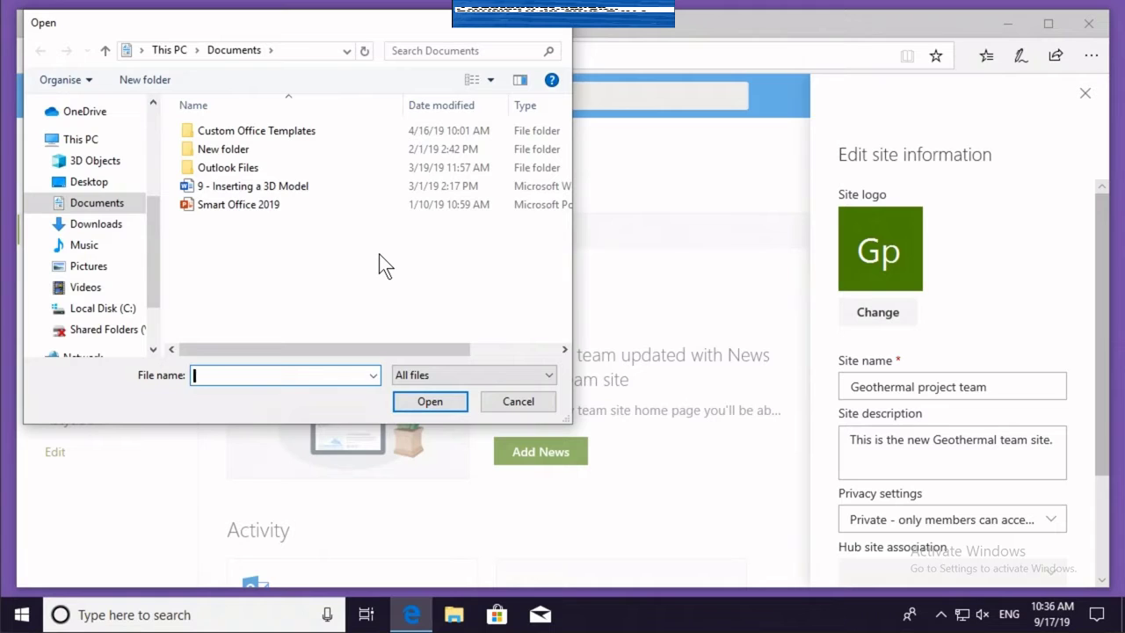
left_click(89, 182)
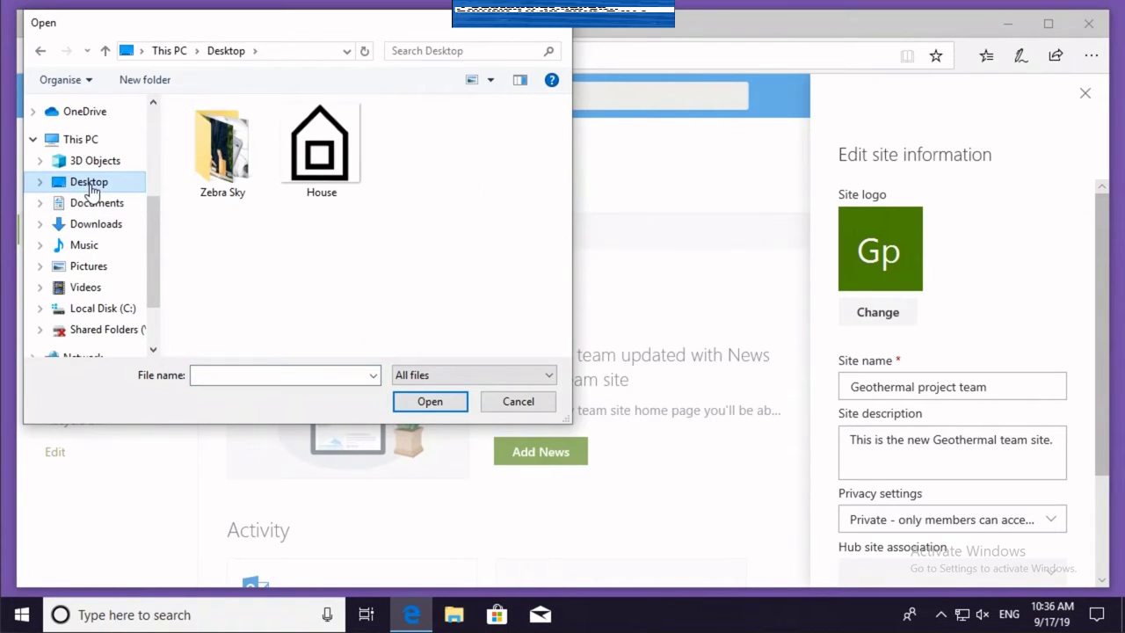
left_click(327, 165)
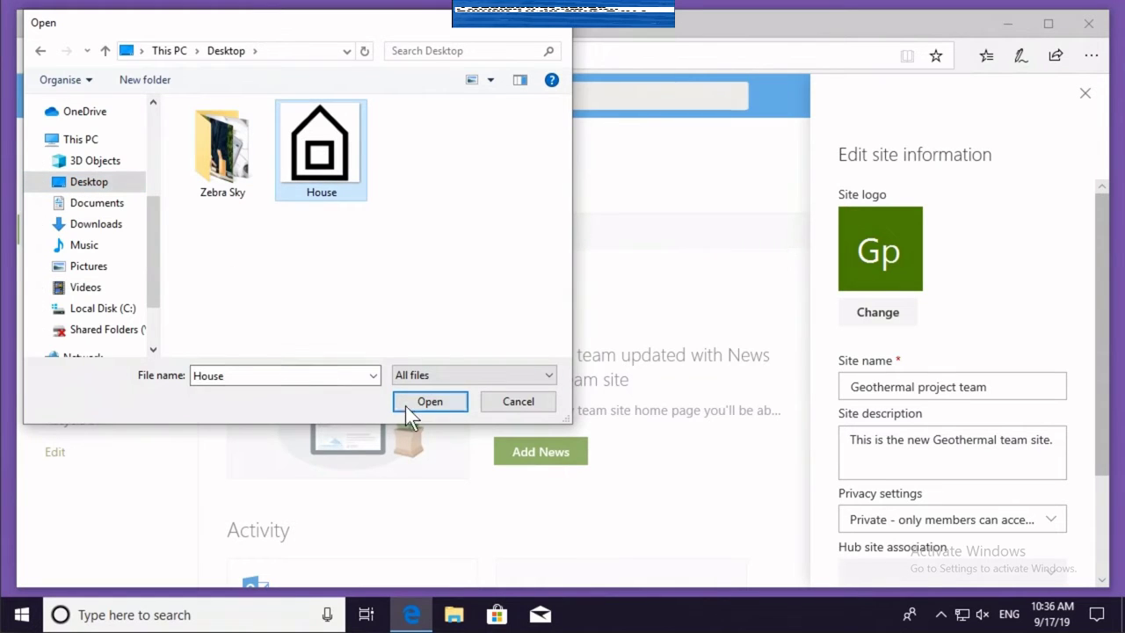
left_click(429, 402)
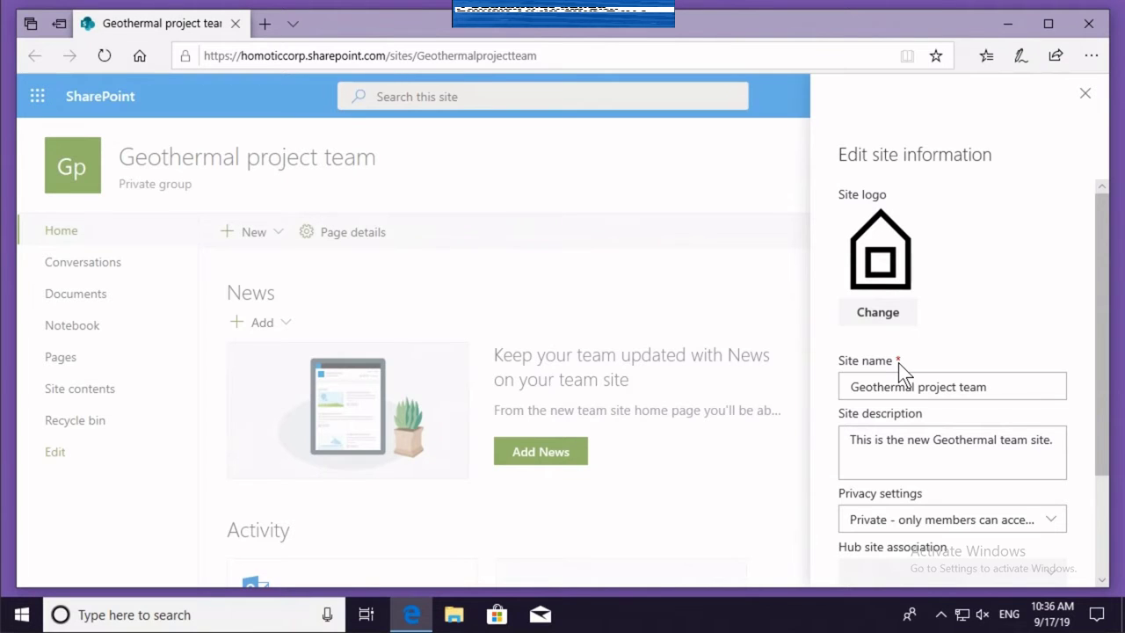
scroll(898, 362, "down", 3)
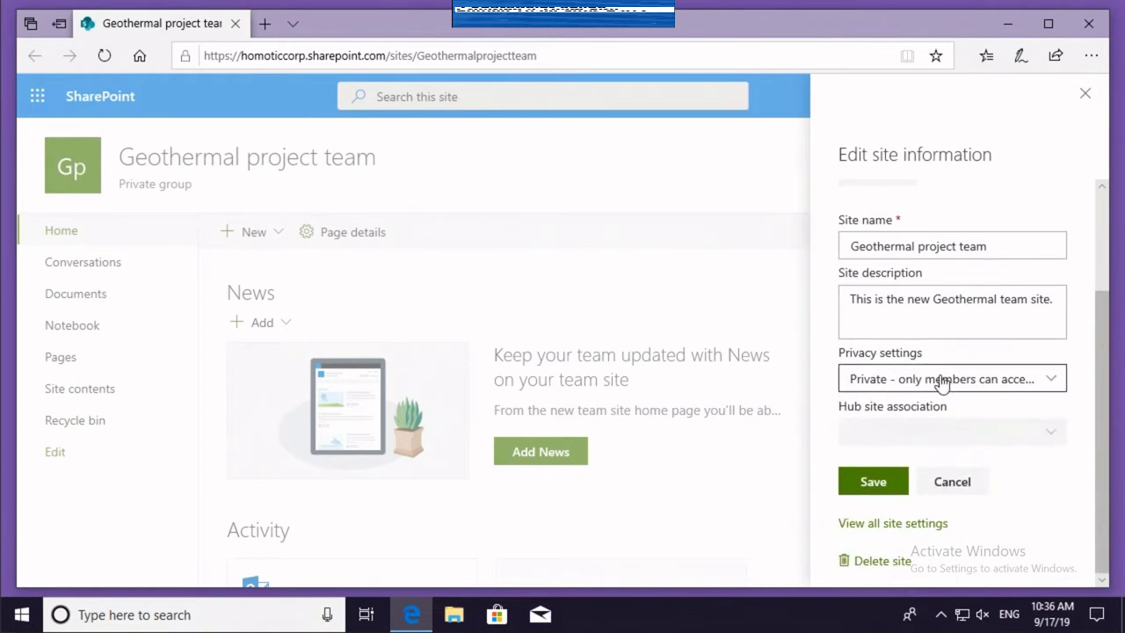
left_click(881, 482)
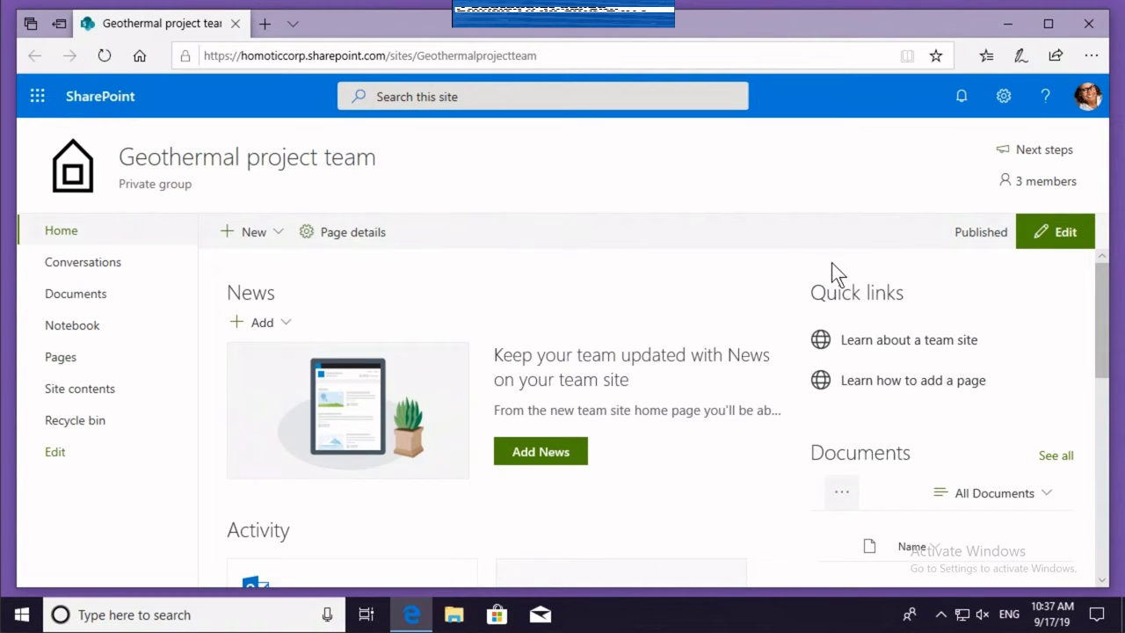
Step: Start editing the home page, add a two-column section above News and dismiss the editing tip
left_click(1039, 251)
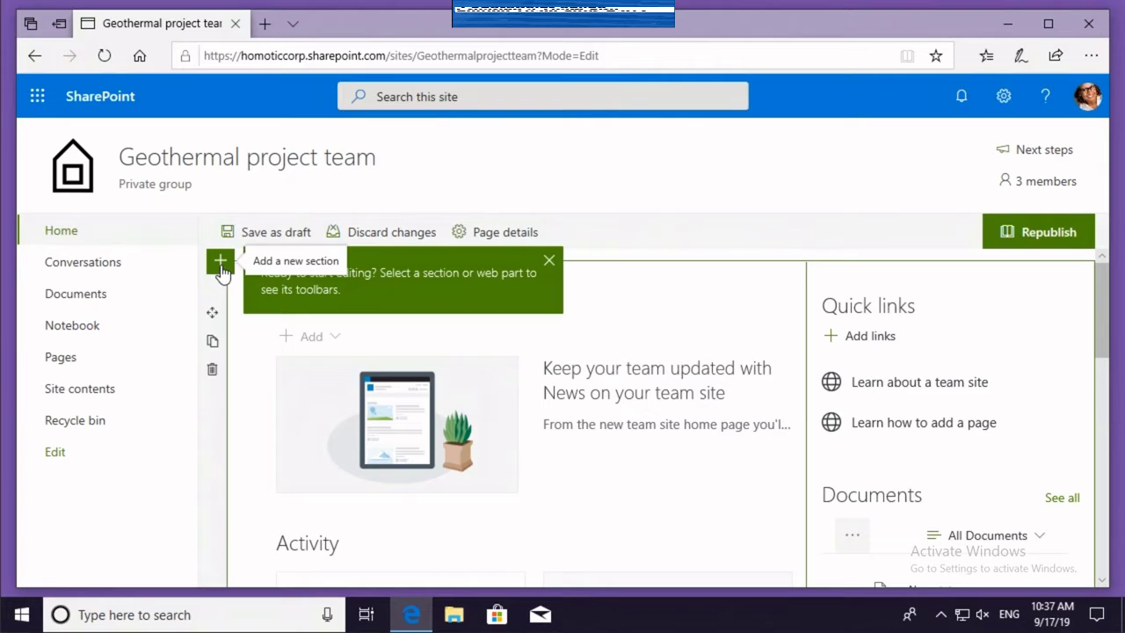
left_click(221, 269)
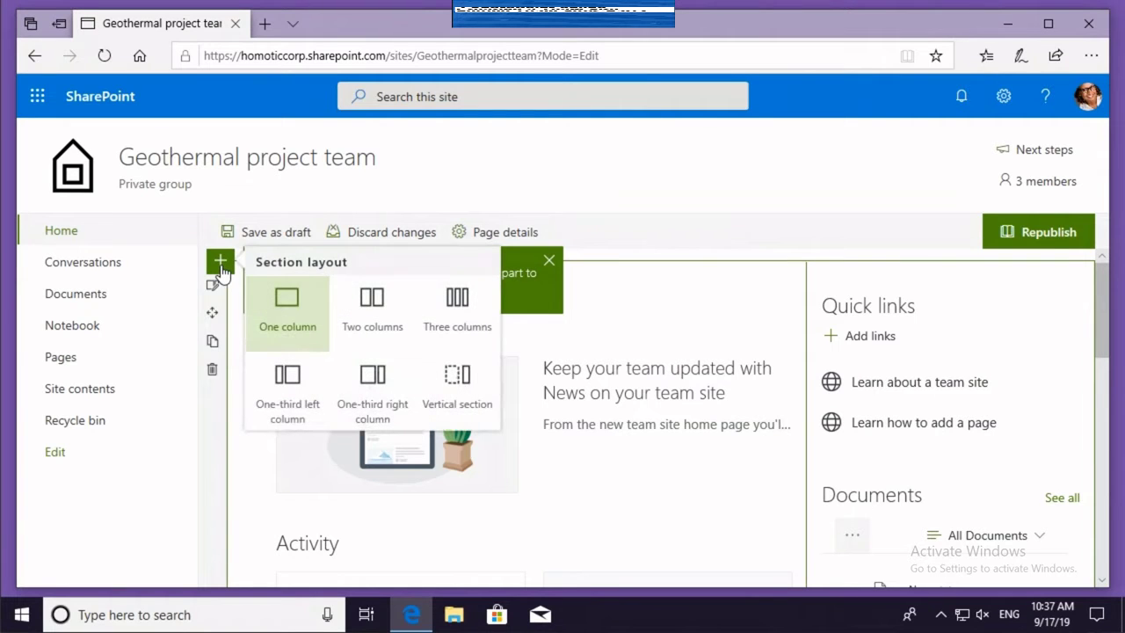
left_click(371, 303)
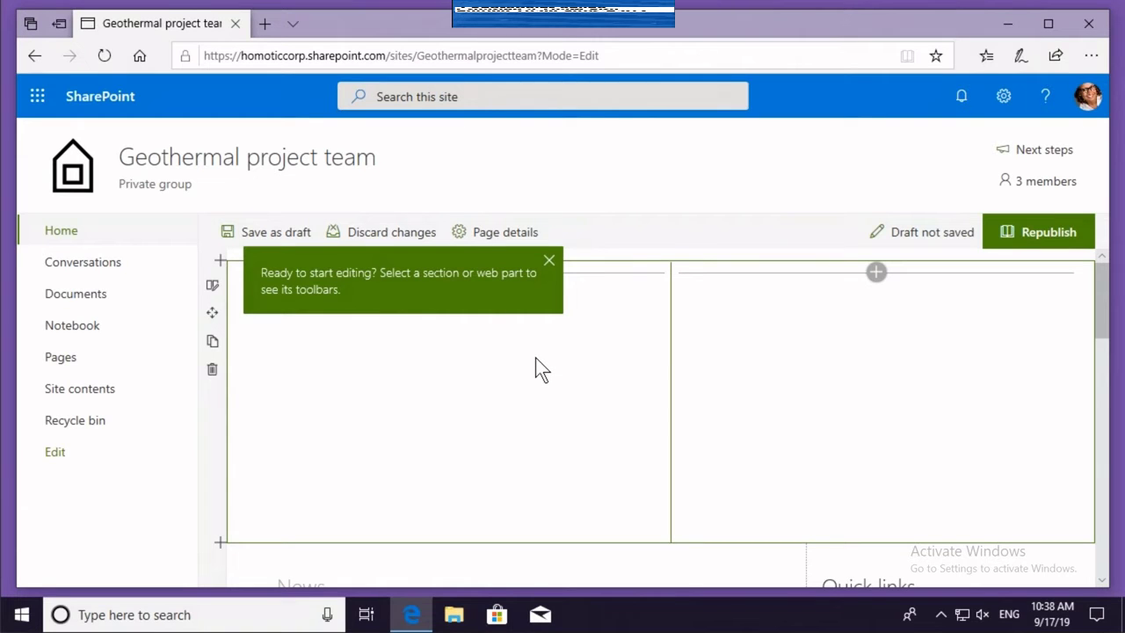
left_click(546, 266)
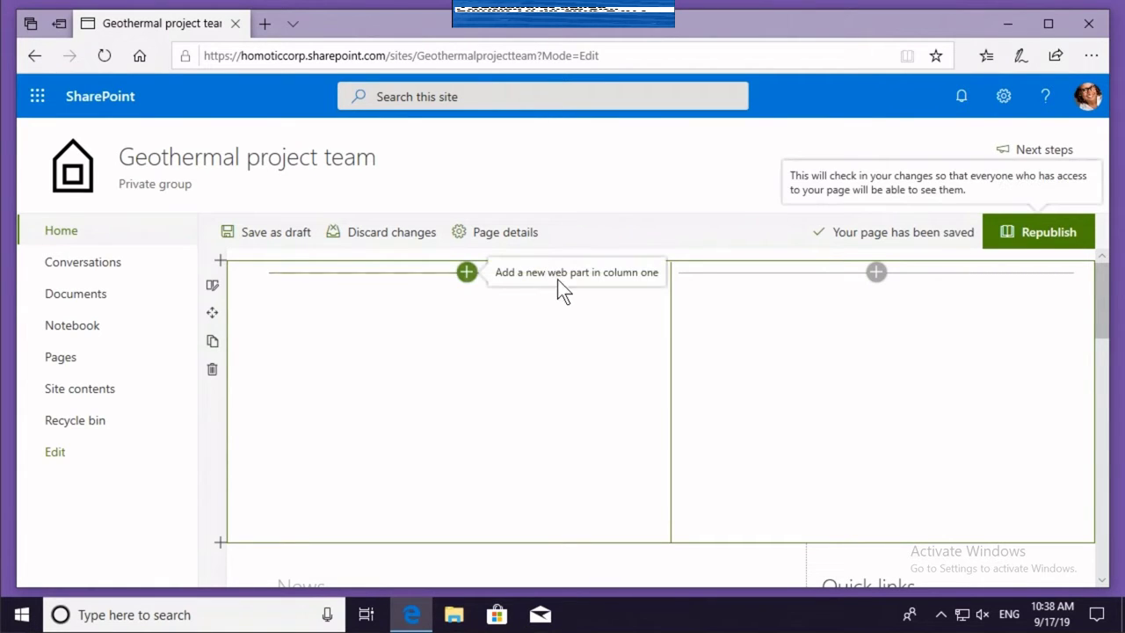
Step: Add a Document library web part to column one of the new section
left_click(467, 273)
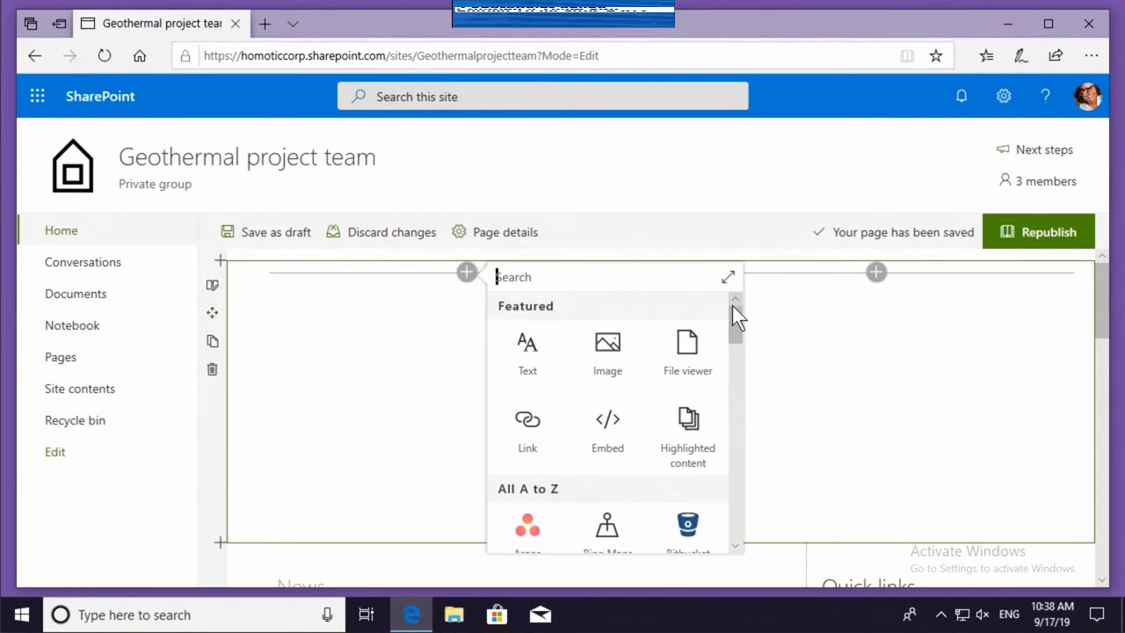
left_click_drag(734, 307, 736, 362)
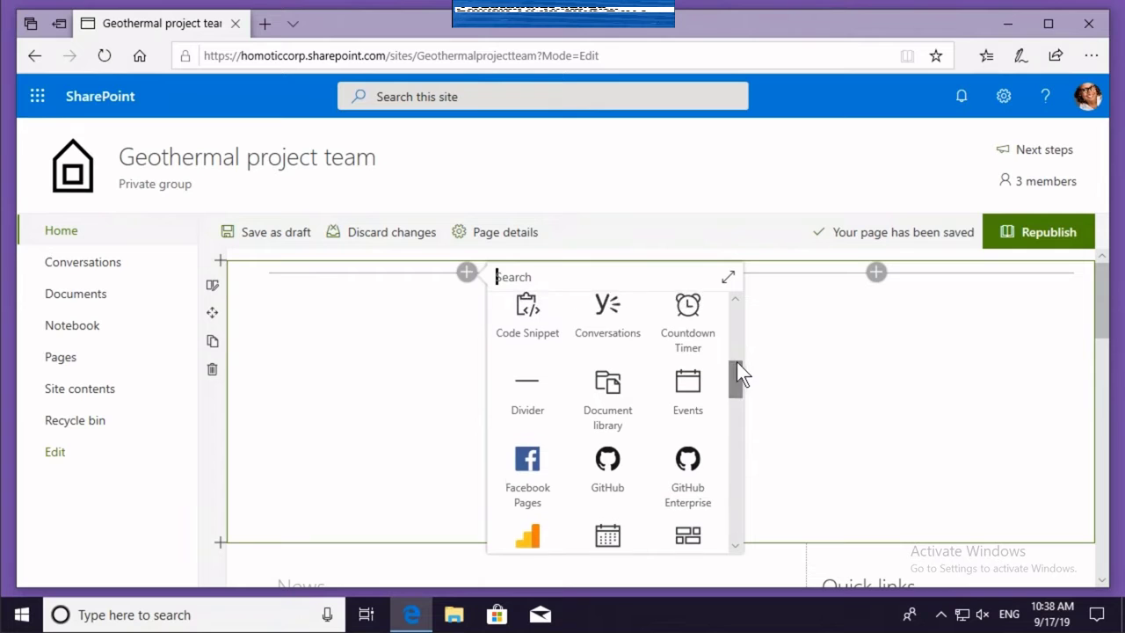
left_click(604, 382)
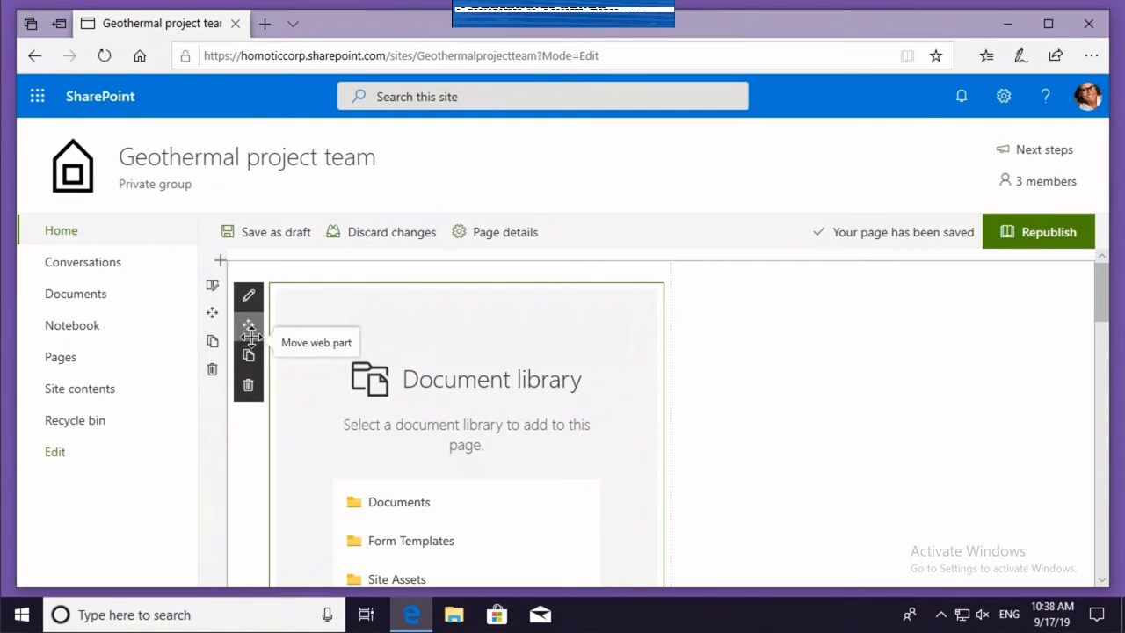
Step: Delete the Document library web part from column one and confirm the deletion
left_click(249, 387)
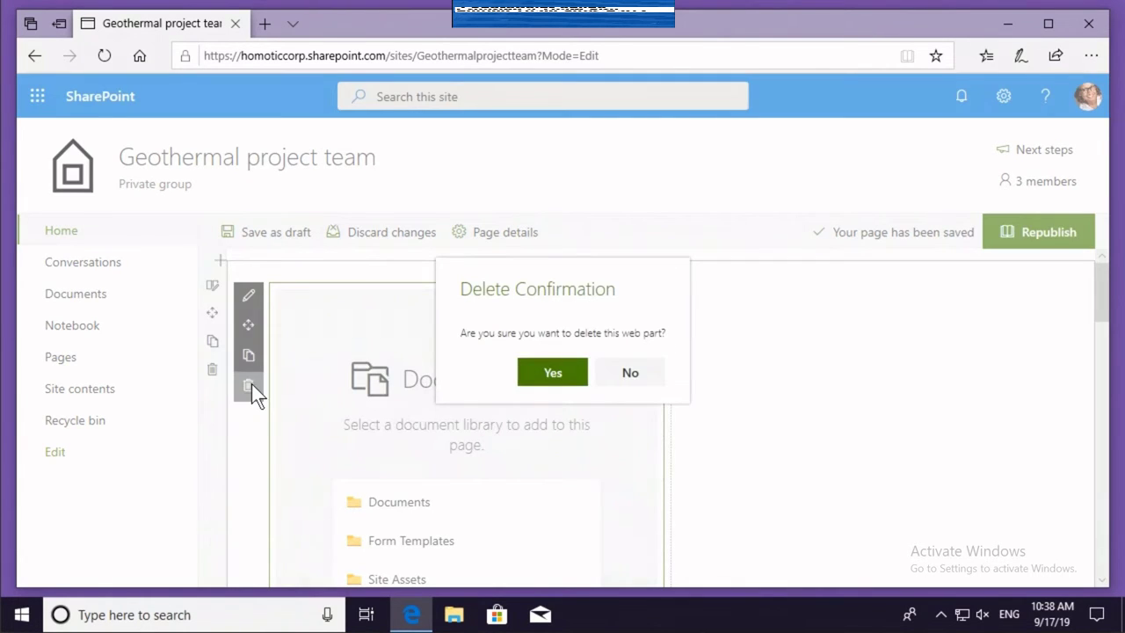
left_click(556, 373)
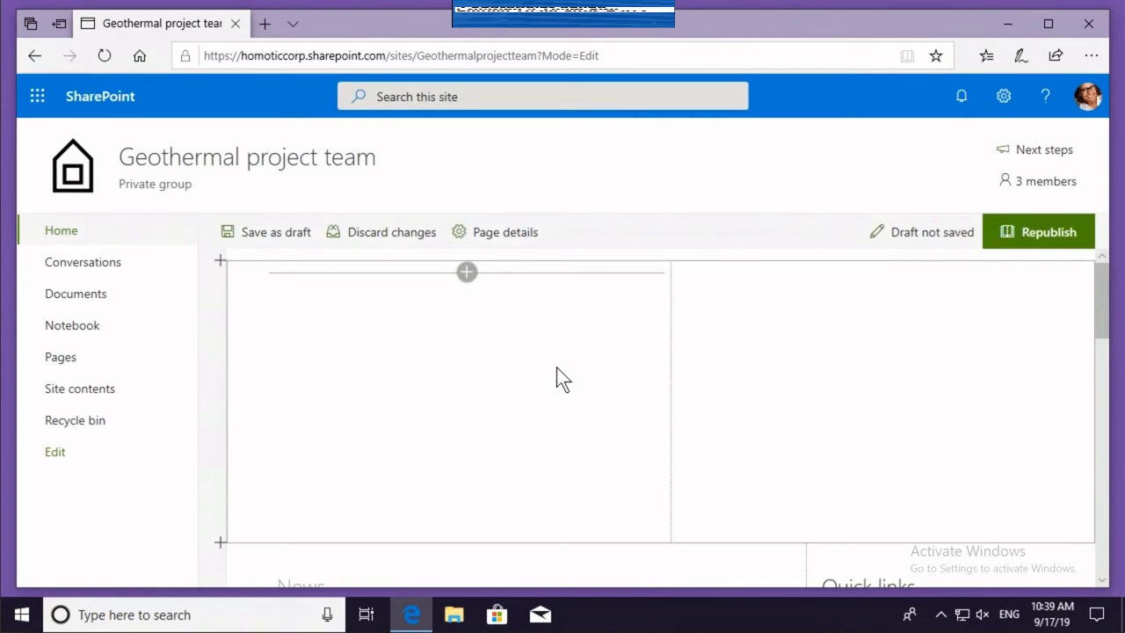
left_click(556, 367)
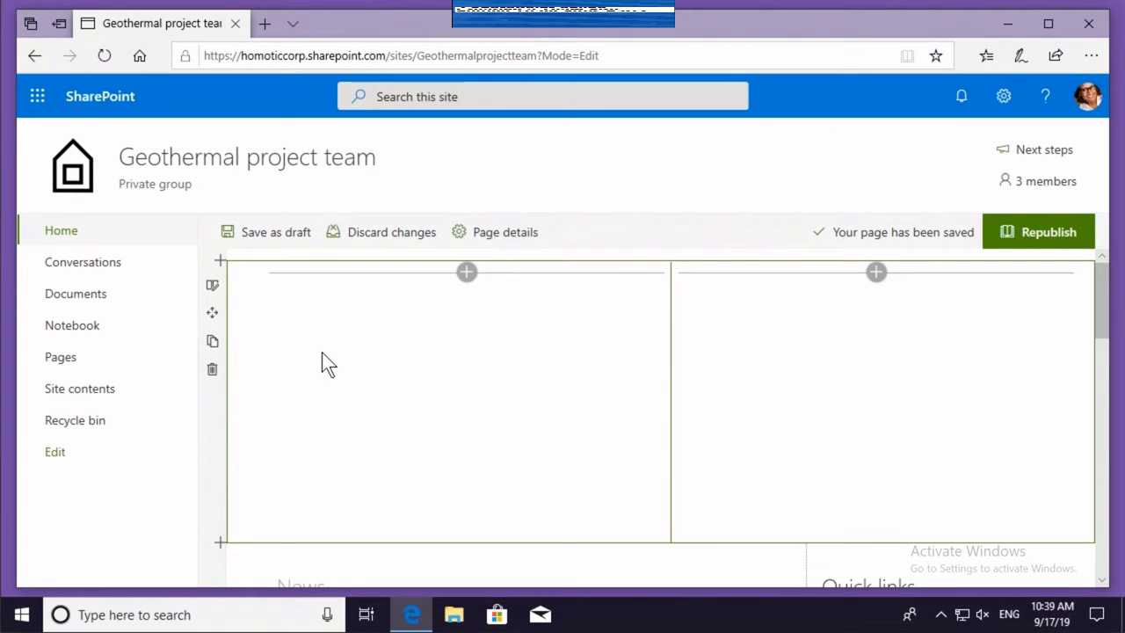
Step: Delete the empty two-column section and republish the home page
left_click(215, 376)
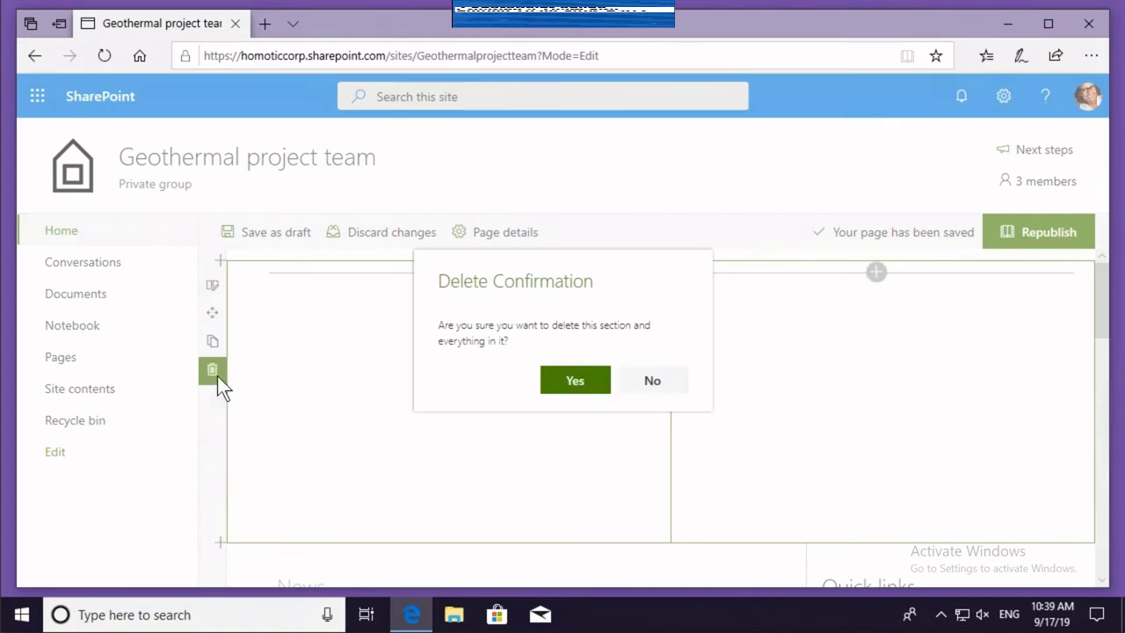
left_click(585, 380)
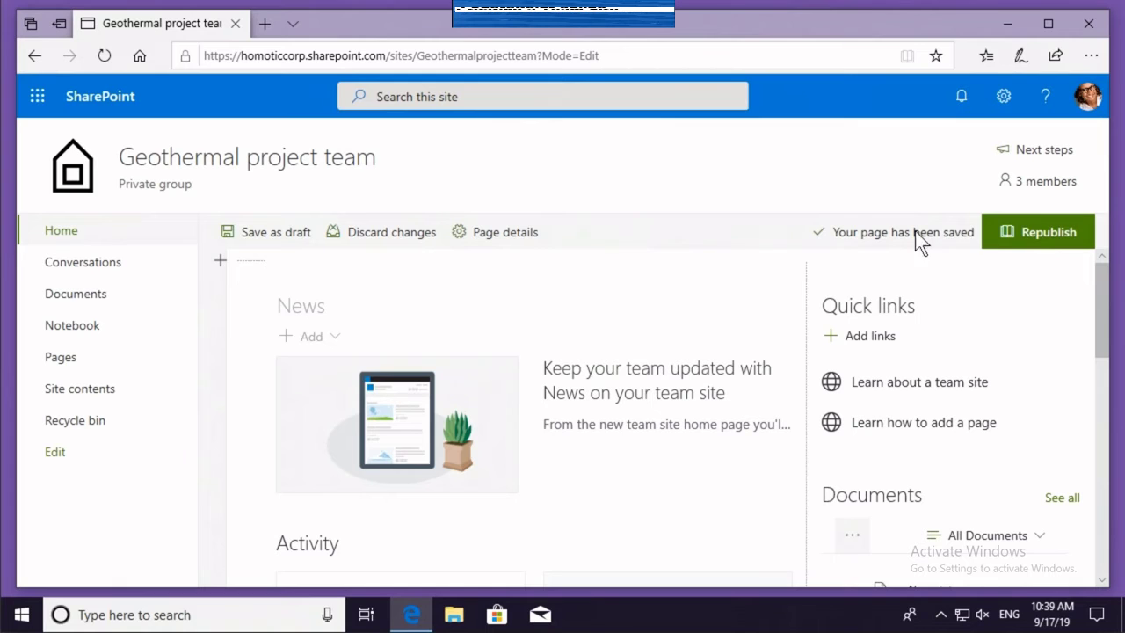
left_click(1027, 239)
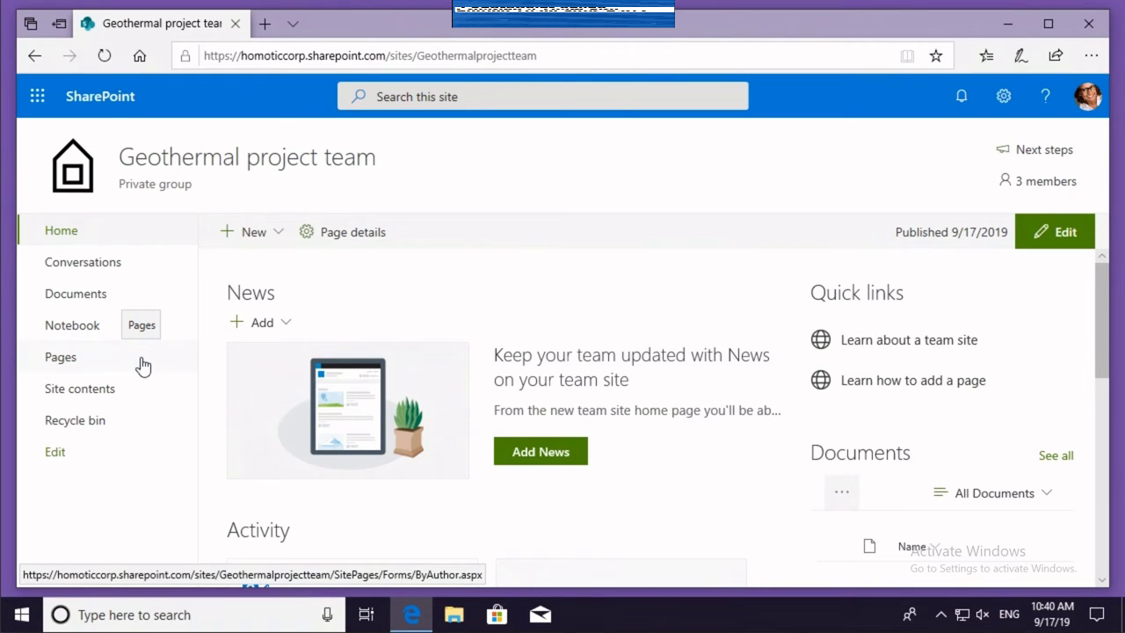
Step: From the Documents library, edit the site navigation to place Notebook above Documents and Conversations above Home
left_click(70, 298)
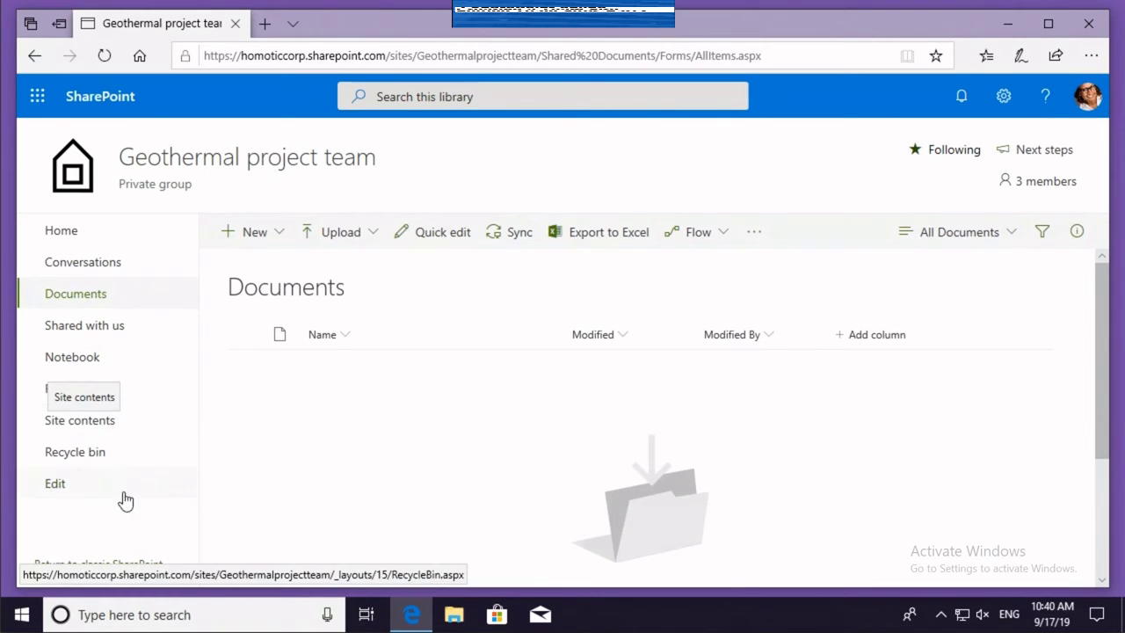
left_click(50, 486)
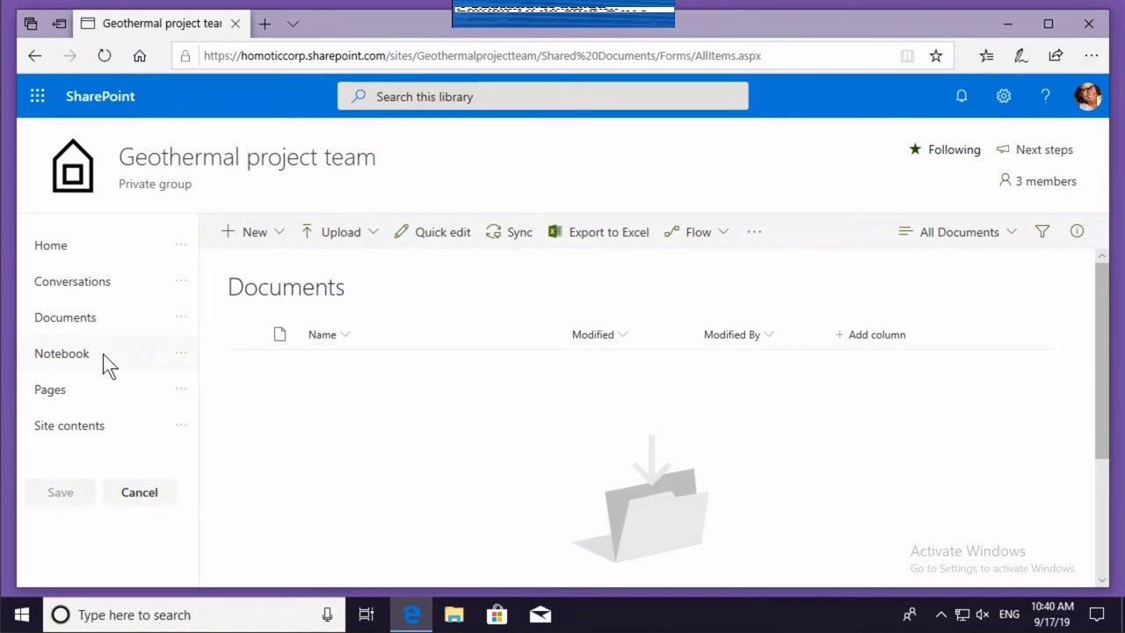
mouse_move(105, 352)
left_mouse_down()
mouse_move(107, 266)
mouse_move(106, 294)
left_mouse_up()
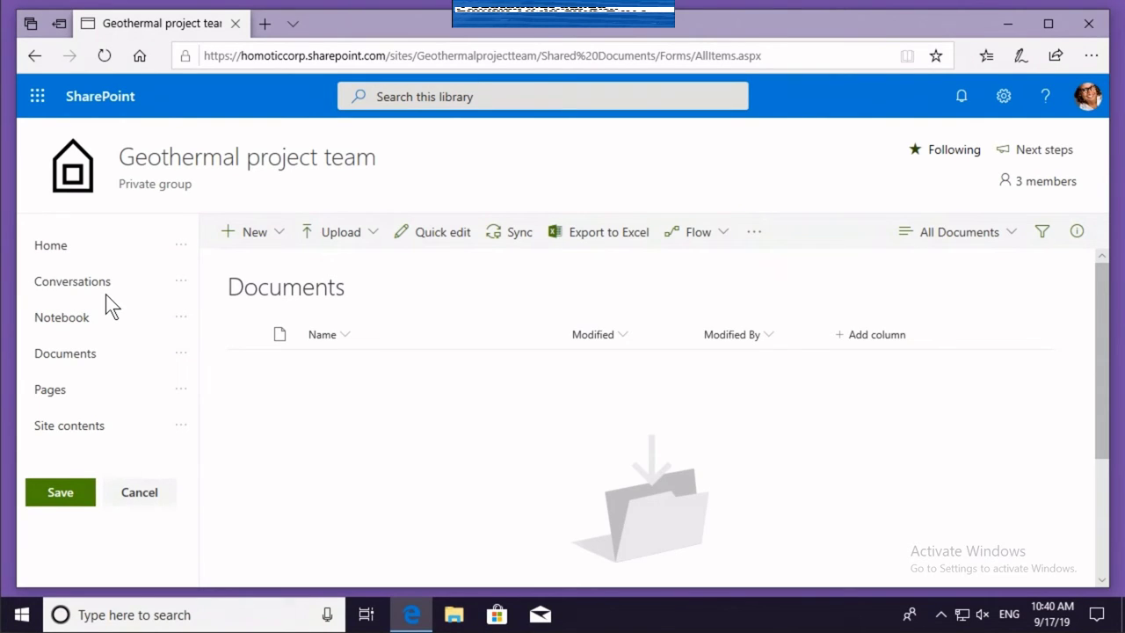
left_click(178, 280)
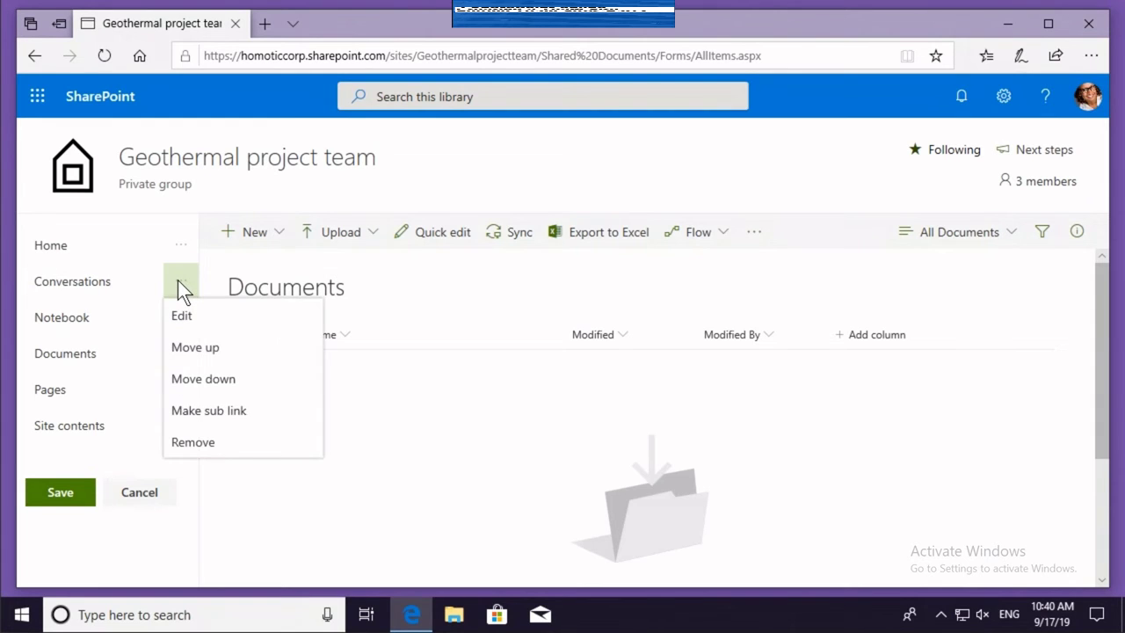
left_click(227, 348)
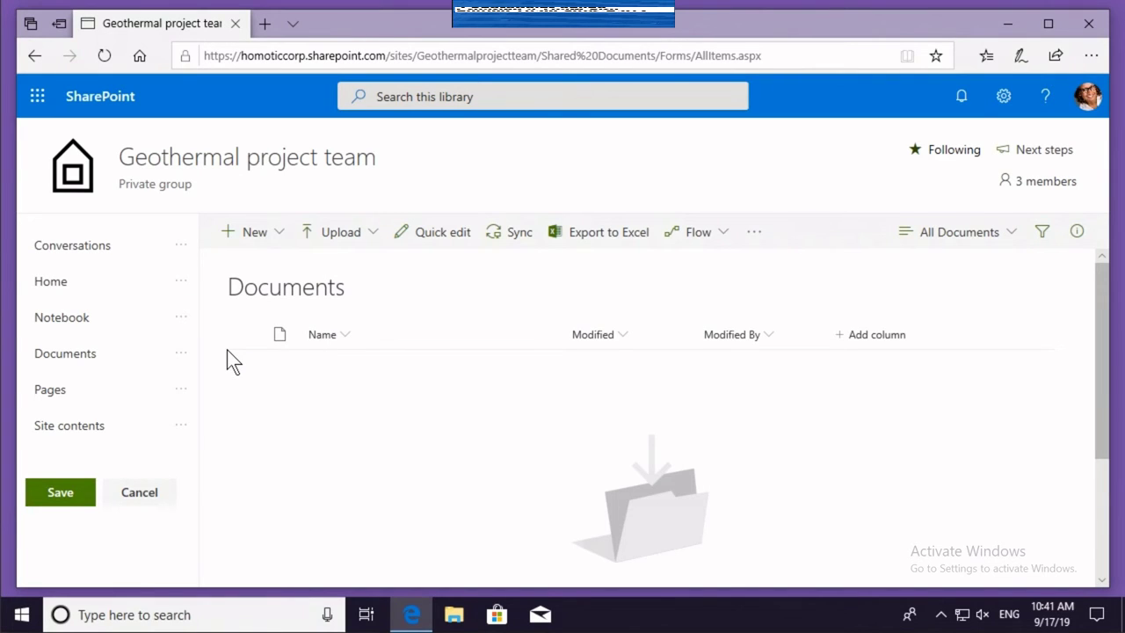
Step: Change the display name of the Documents navigation link to "Important files"
left_click(181, 355)
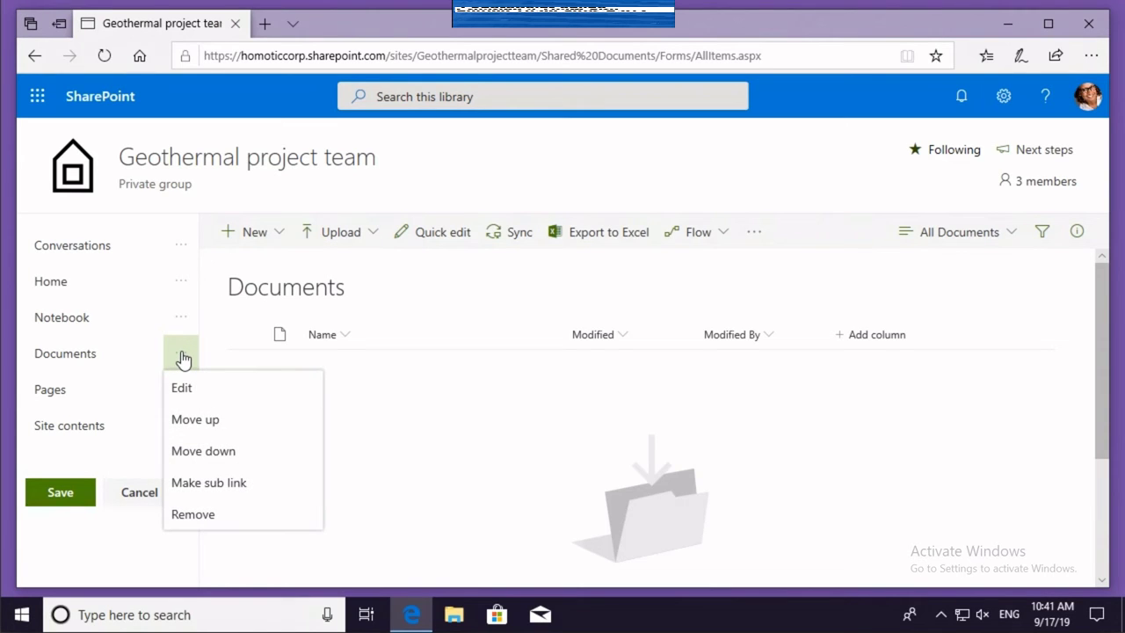
left_click(203, 389)
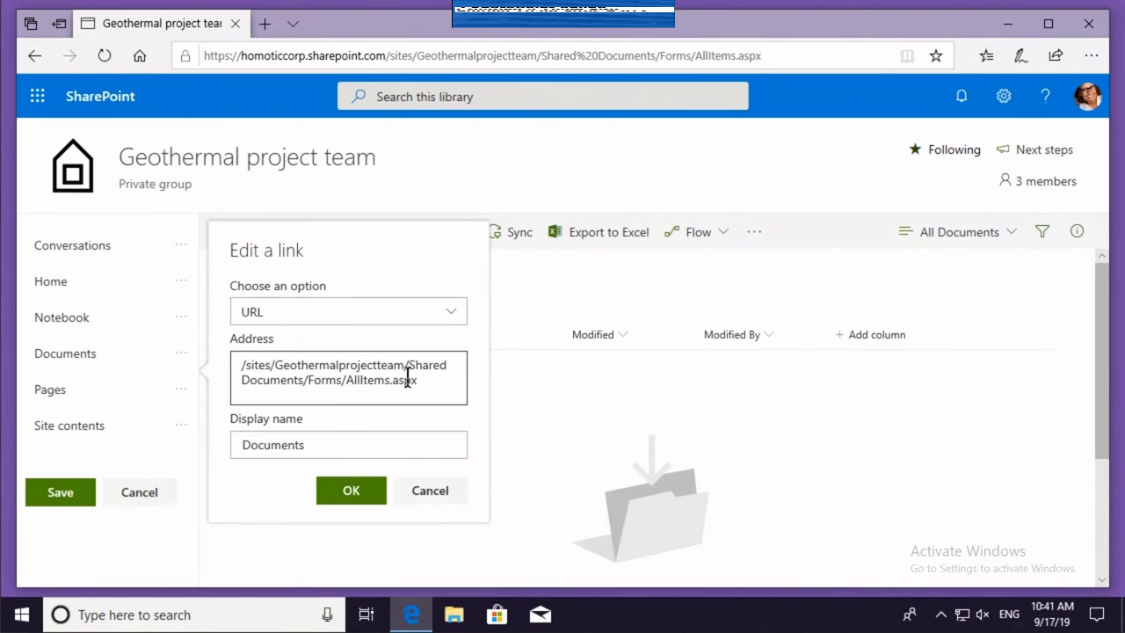
double_click(359, 452)
type("Important files")
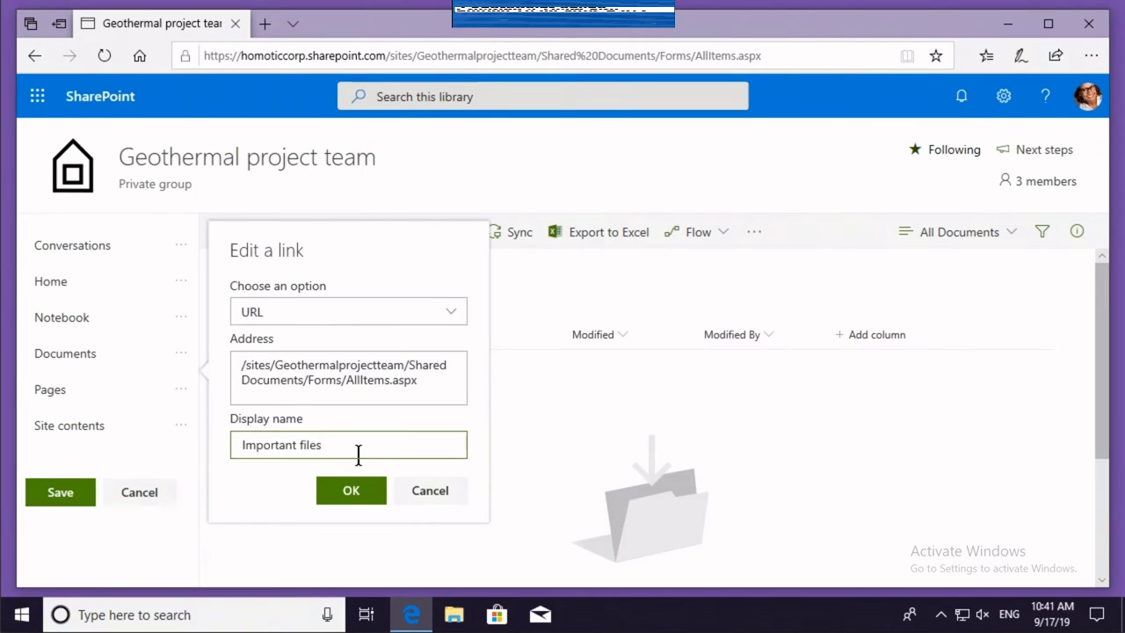
left_click(358, 491)
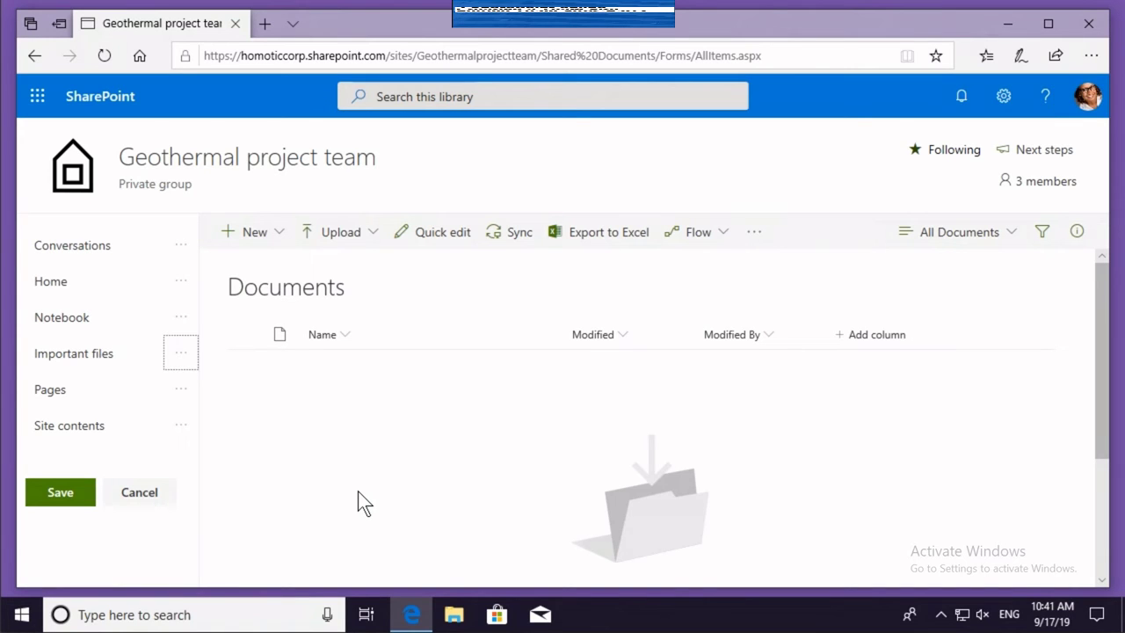
Step: Remove the Notebook link from the site navigation and save the navigation changes
left_click(181, 321)
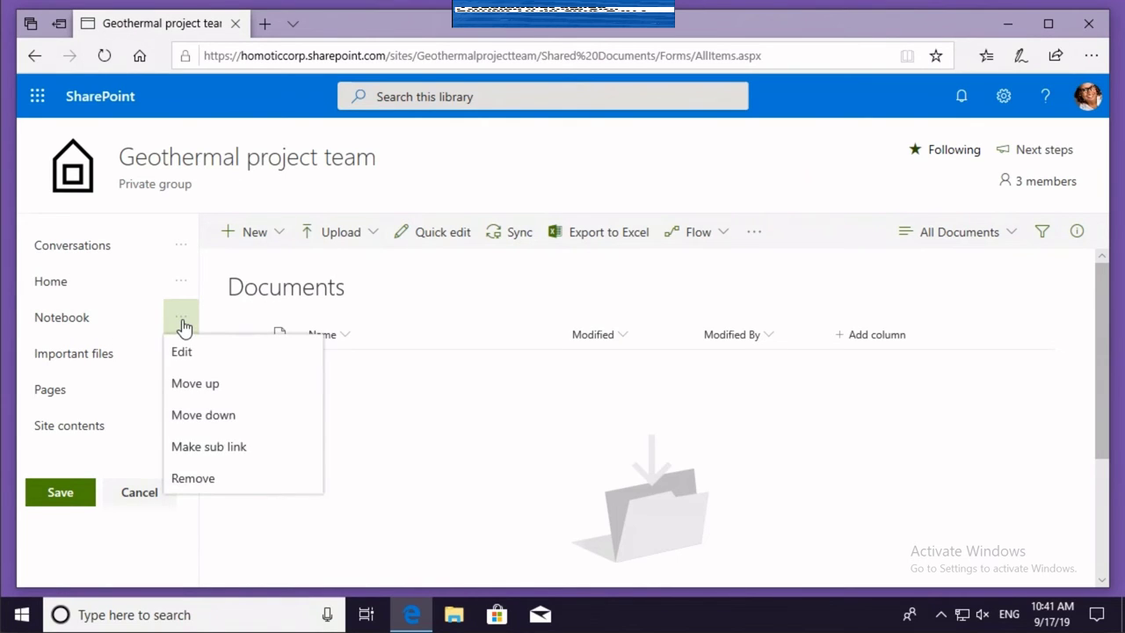
left_click(193, 478)
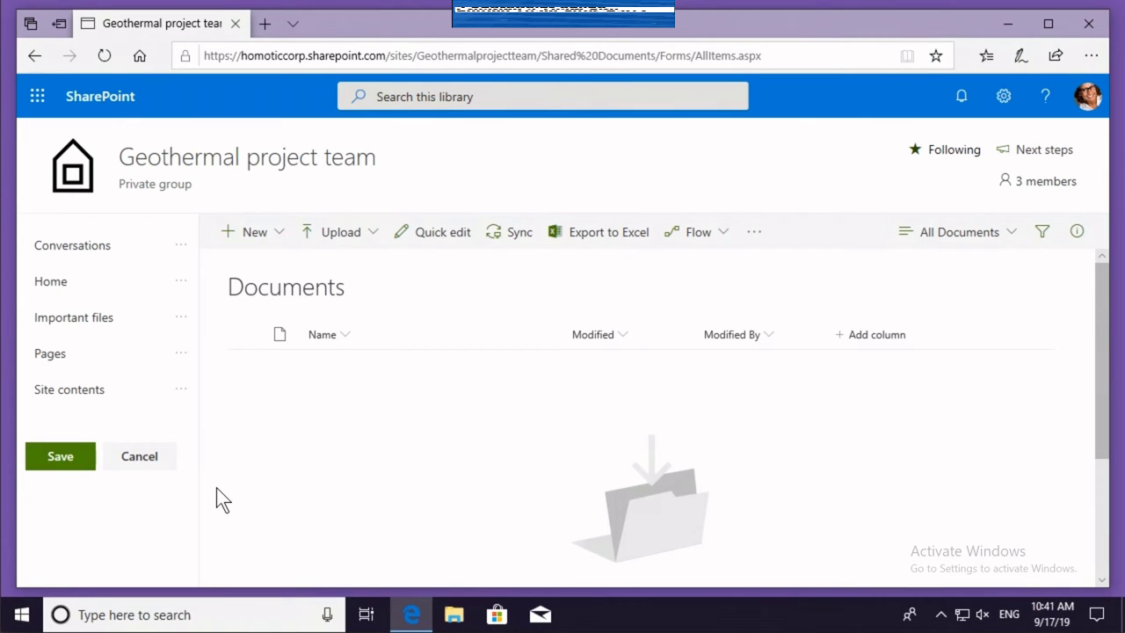
left_click(73, 458)
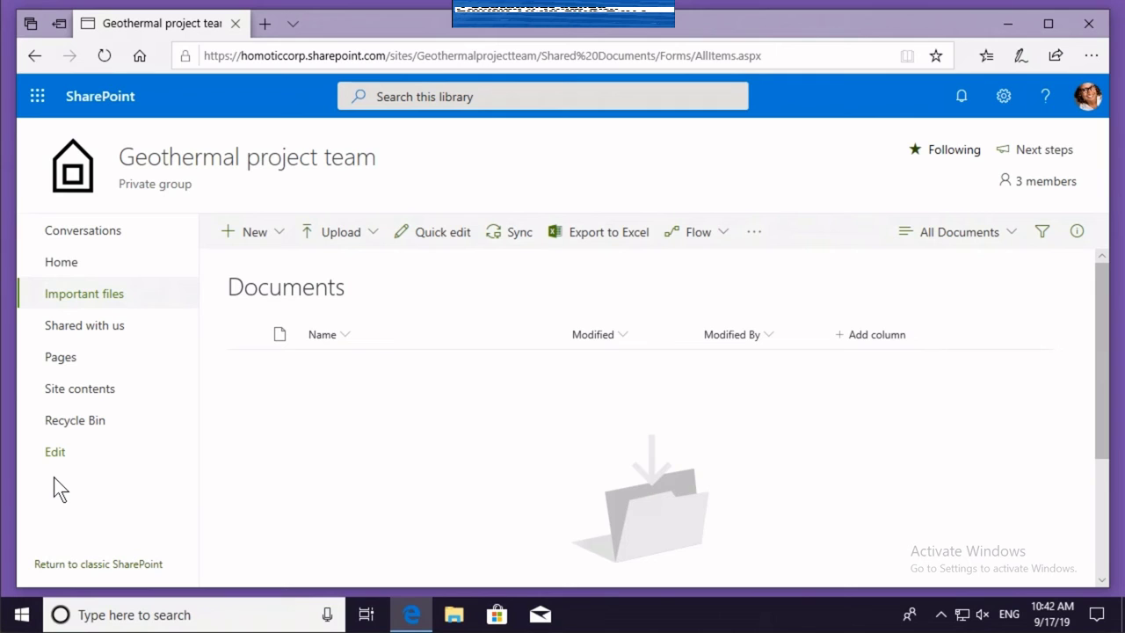
Step: View the full site settings through the home page's site information and return to the home page
left_click(60, 264)
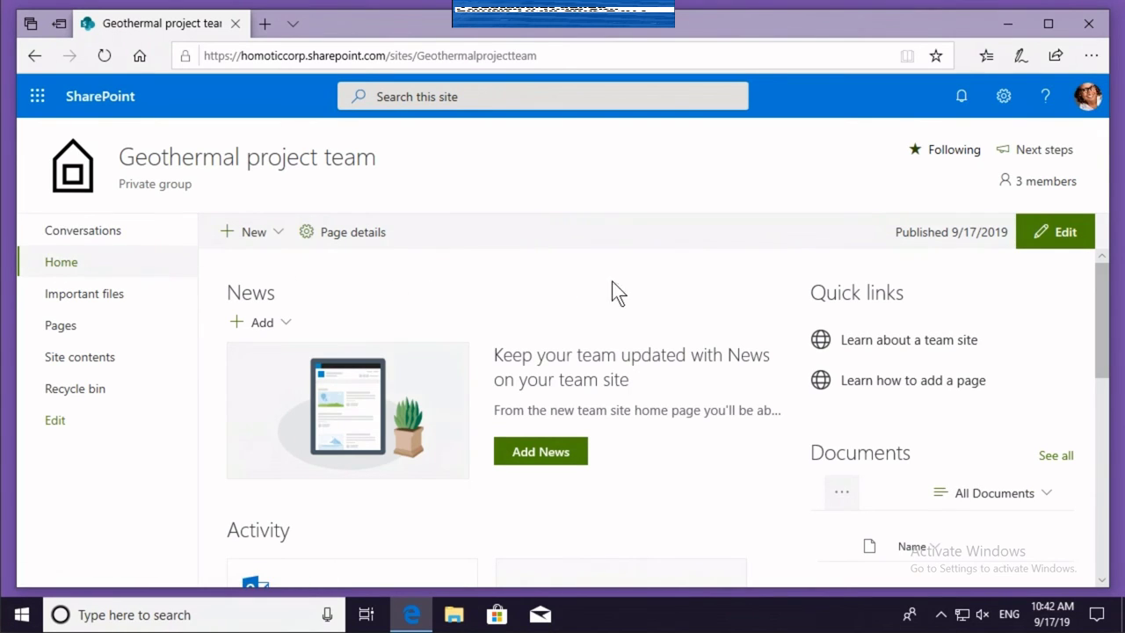
left_click(1010, 102)
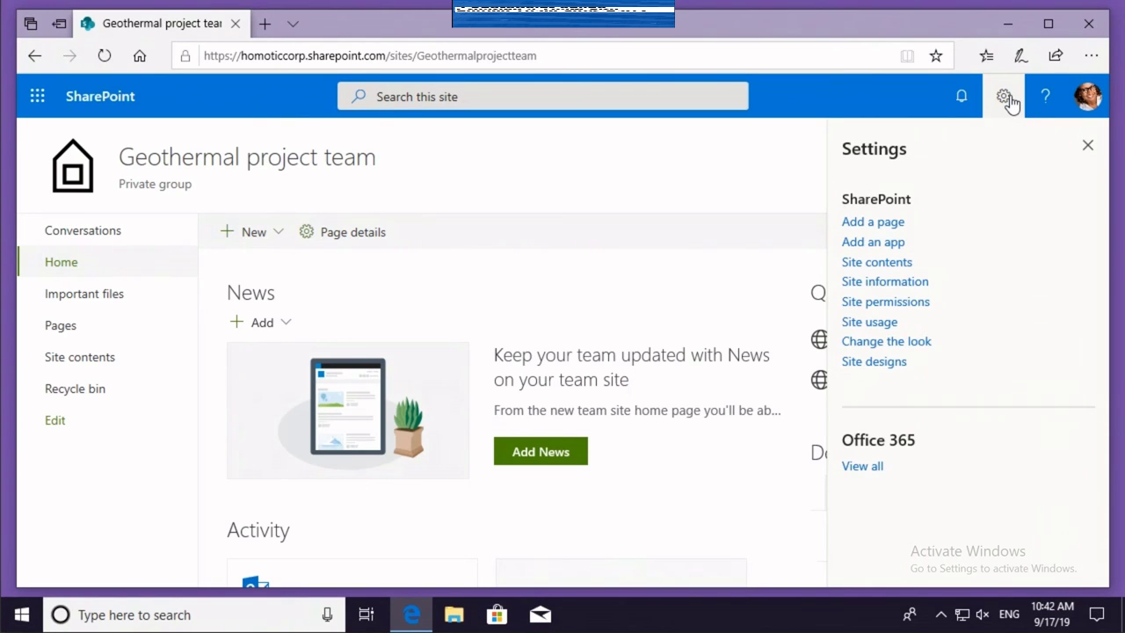
left_click(876, 282)
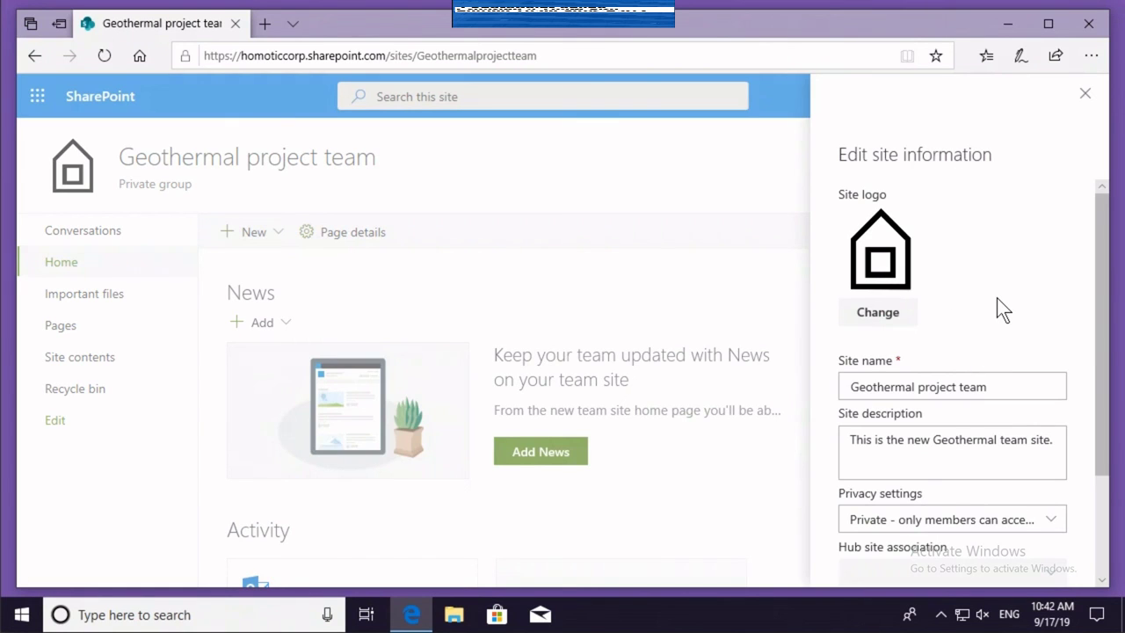
scroll(997, 297, "down", 3)
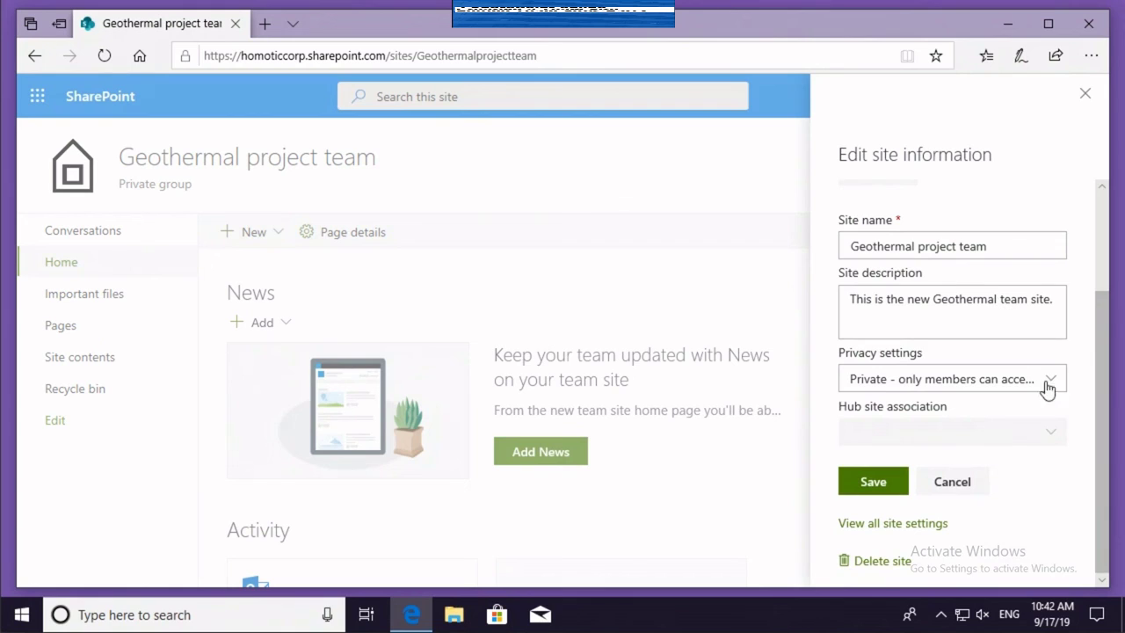
left_click(867, 526)
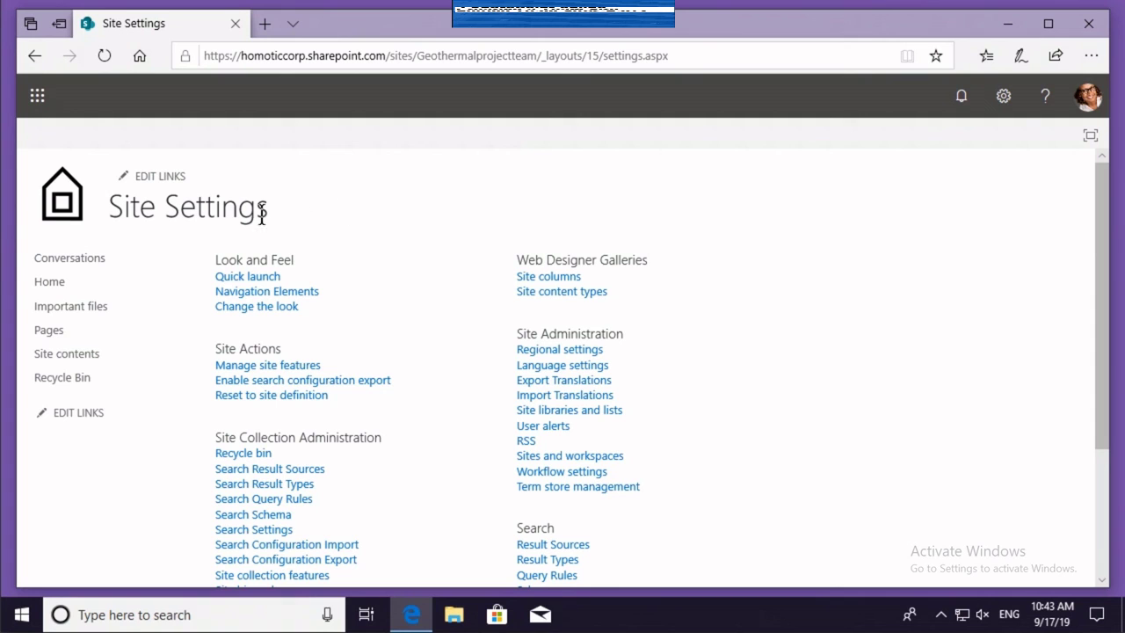
left_click(42, 282)
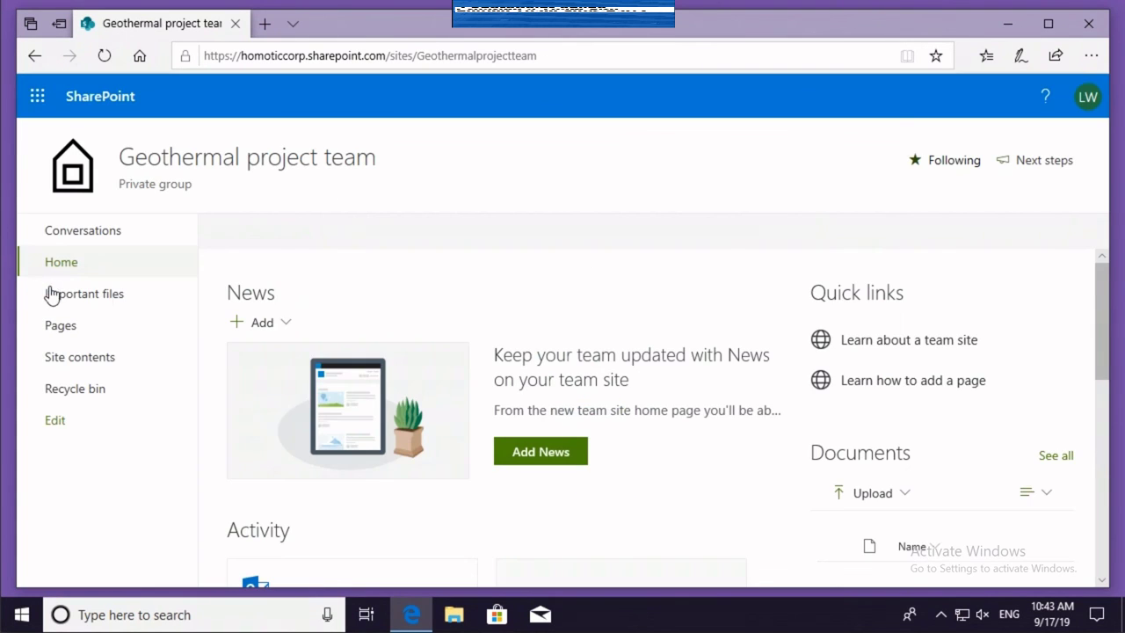